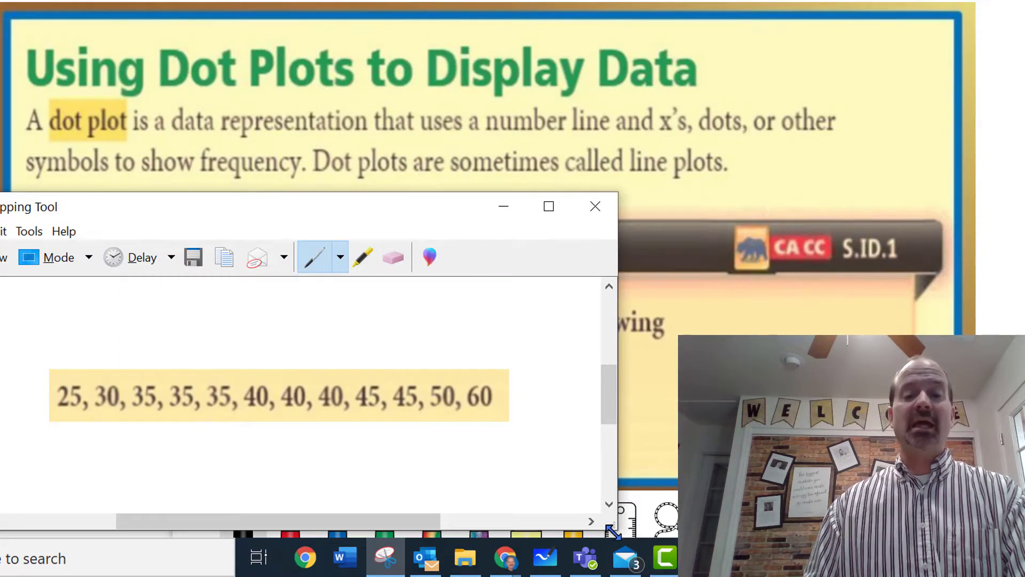
Move the snip and whiteboard out of the way, switch to the Desmos website in the browser, and open the Graphing Calculator.
mouse_move(550, 561)
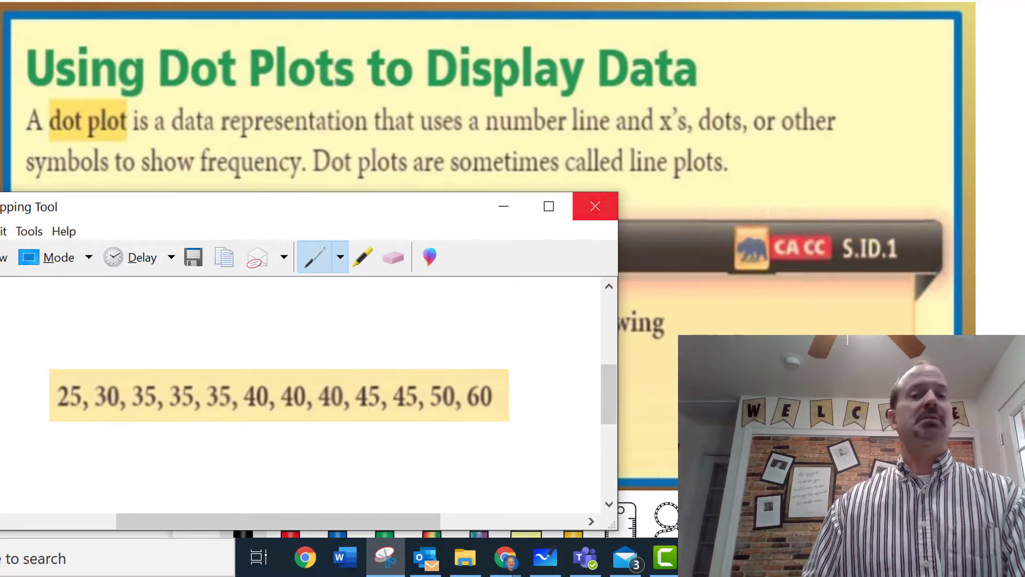
drag(262, 218, 1023, 198)
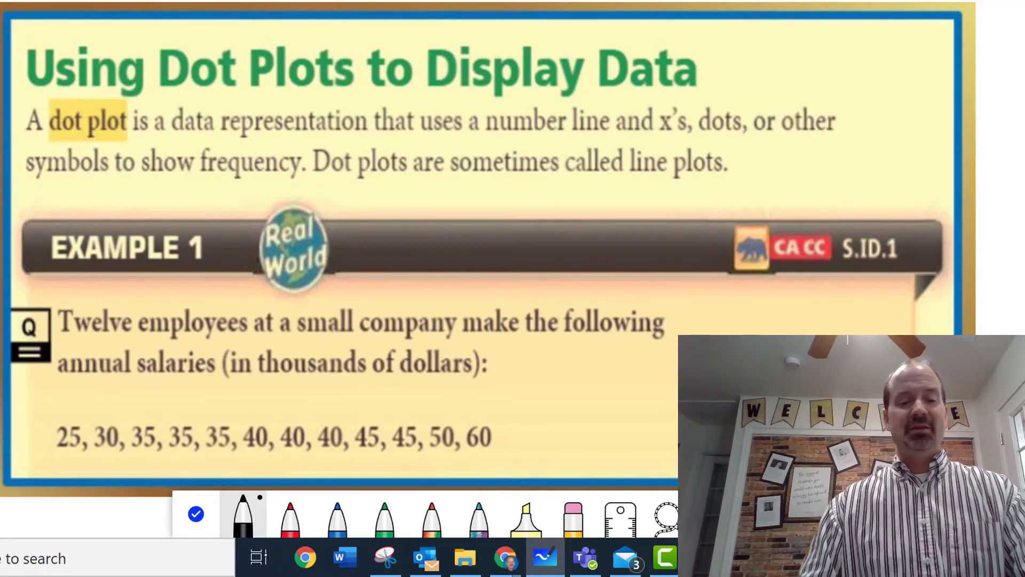
click(1022, 1)
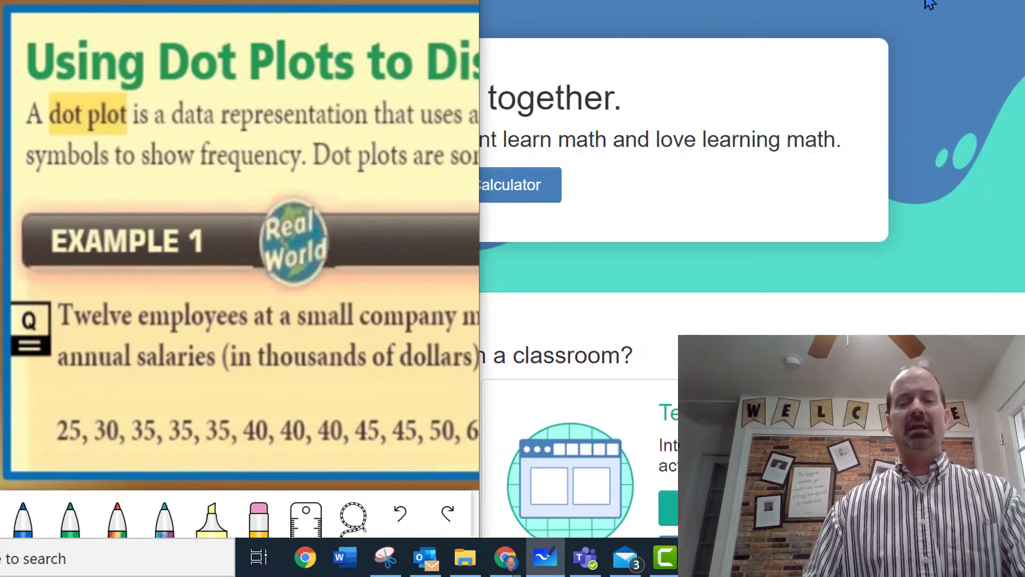
click(646, 1)
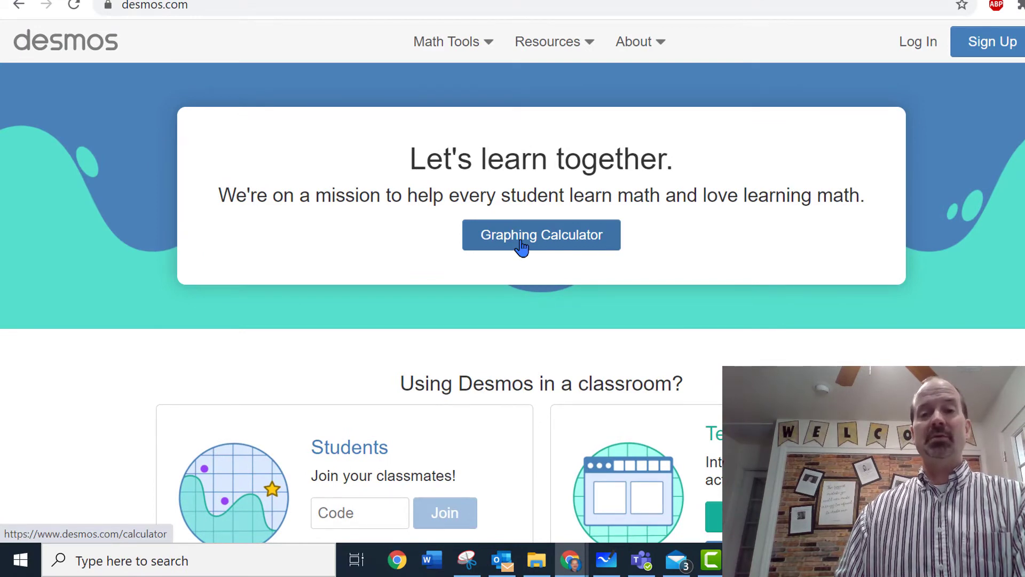
click(521, 247)
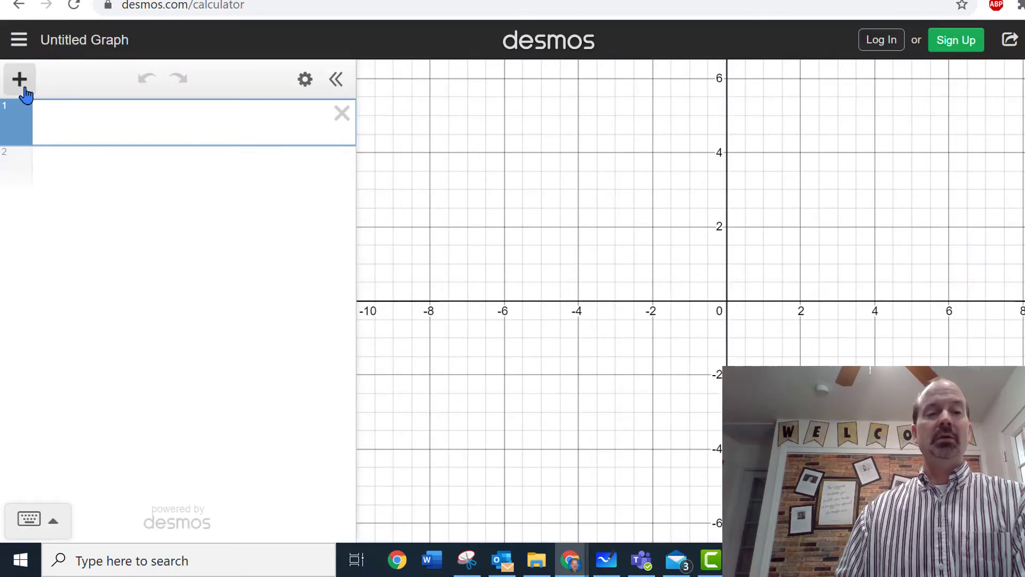
Add a table to the empty graph and dock the calculator window beside the whiteboard showing the salary data.
click(22, 84)
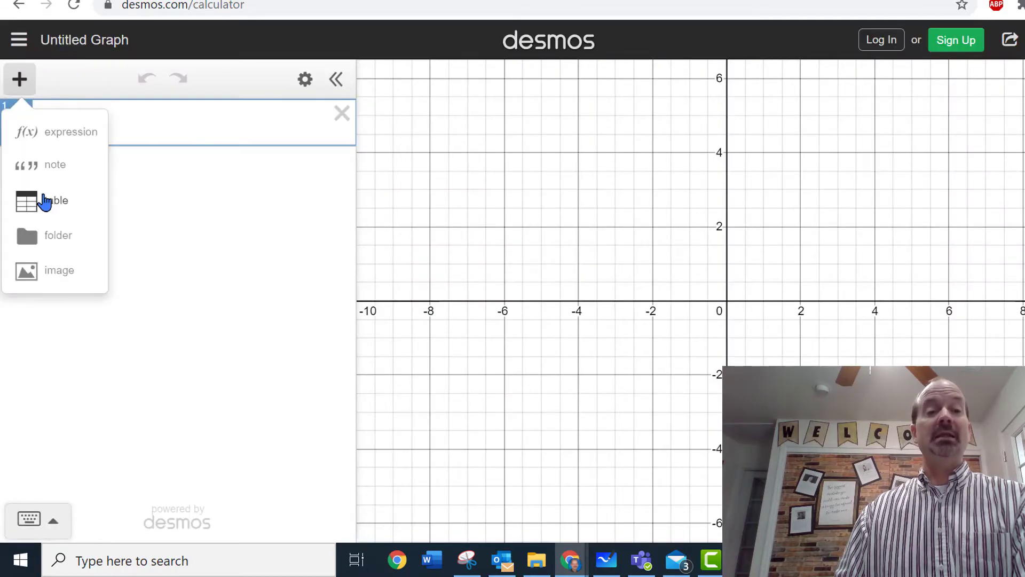
click(45, 202)
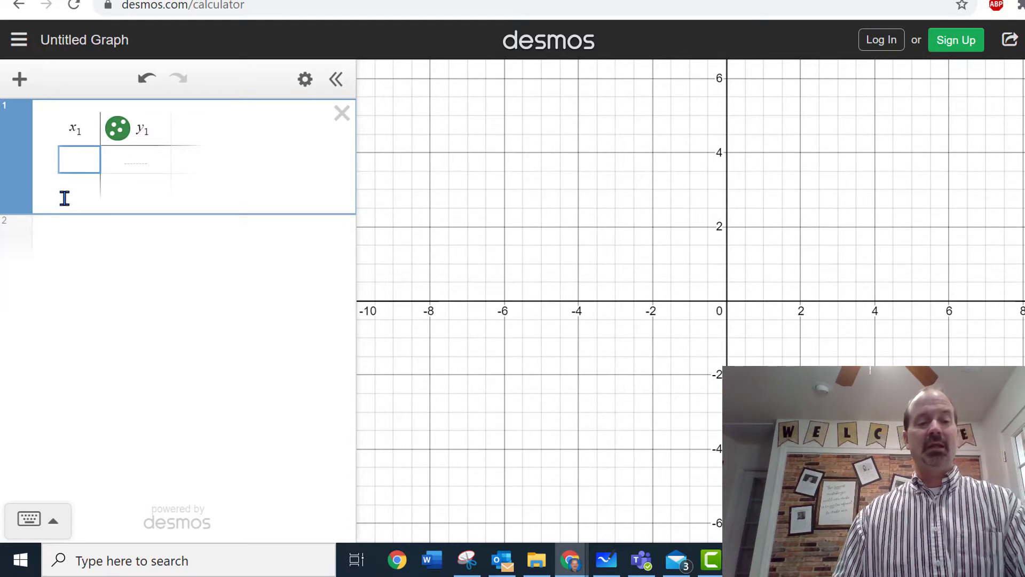
key(super+Right)
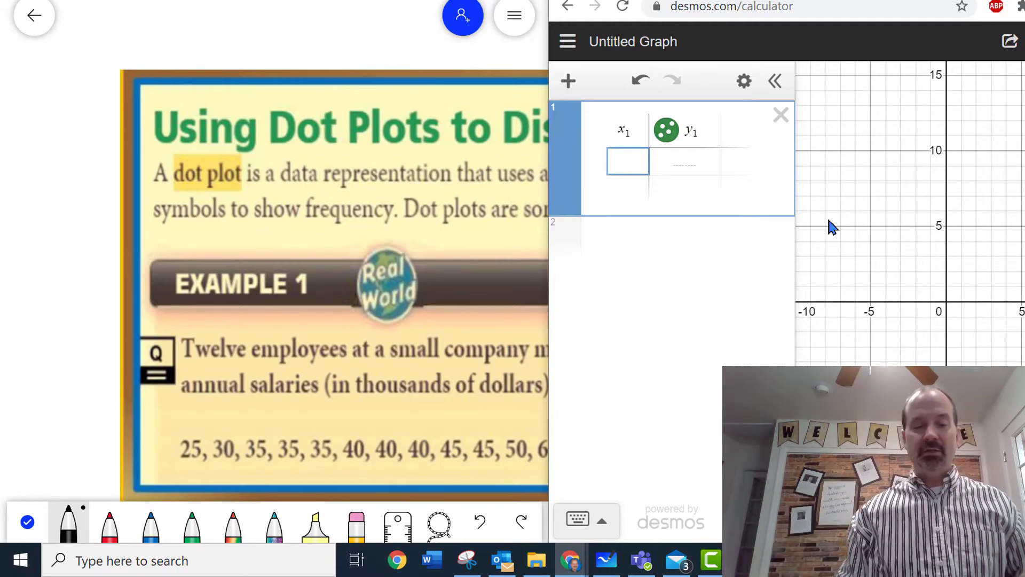
Enter the first five salaries in the table's x₁ column: 25, 30, 35, 35, 35.
text(25)
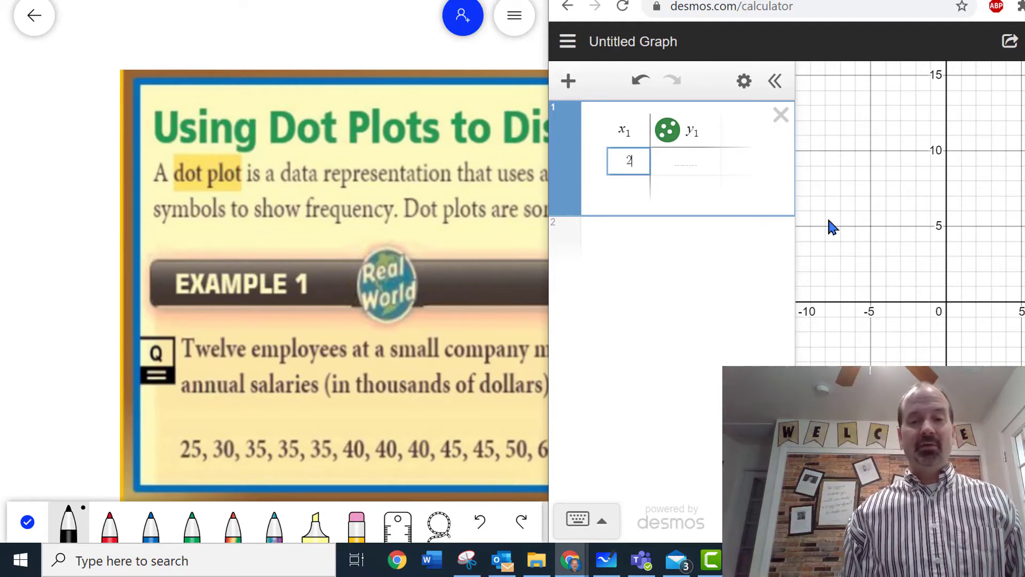
key(Return)
text(30)
key(Return)
text(35)
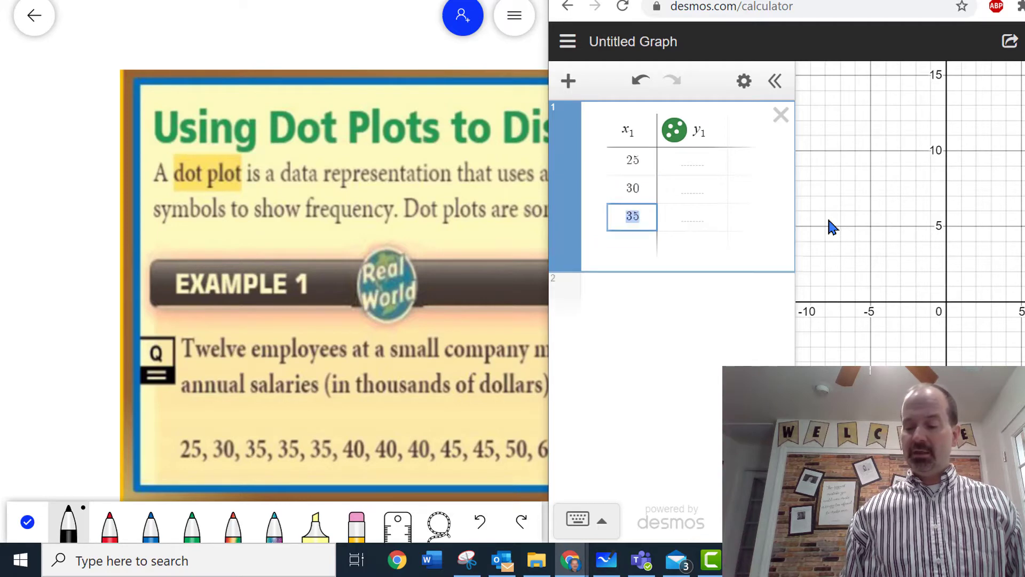
key(Return)
text(40)
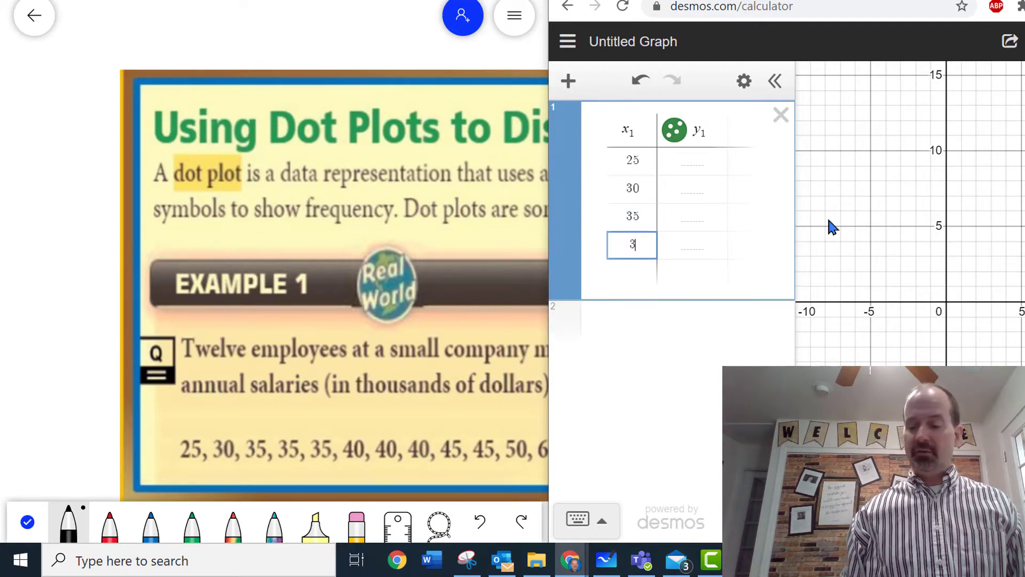
text(5)
key(Return)
text(35)
key(Return)
Continue the x₁ column with the remaining salaries: 40, 40, 40, 45, 45, 50, 60.
text(4)
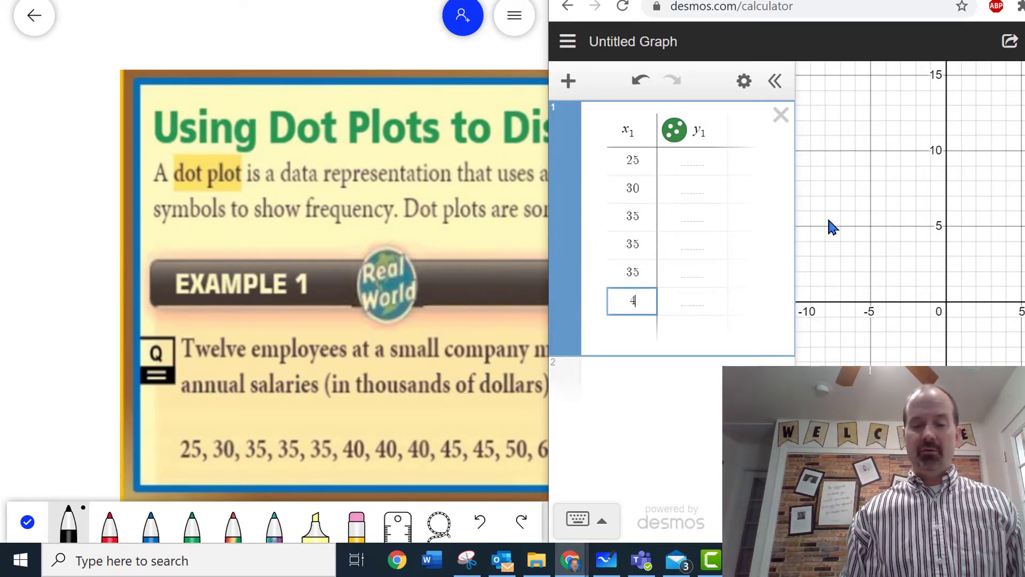
text(0)
key(Return)
text(40)
key(Return)
text(4)
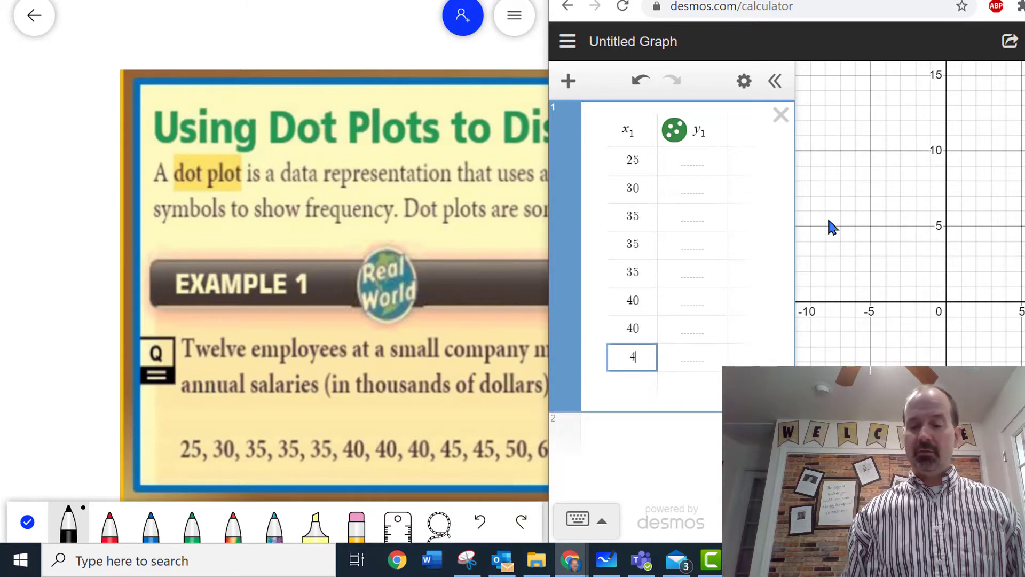
text(0)
key(Return)
text(45)
key(Return)
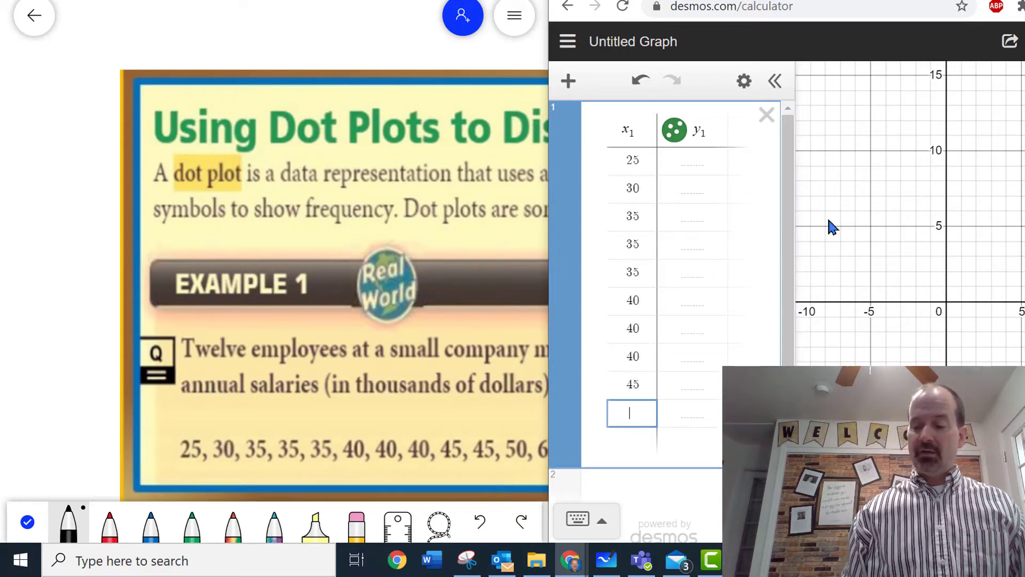
text(45)
key(Return)
key(Return)
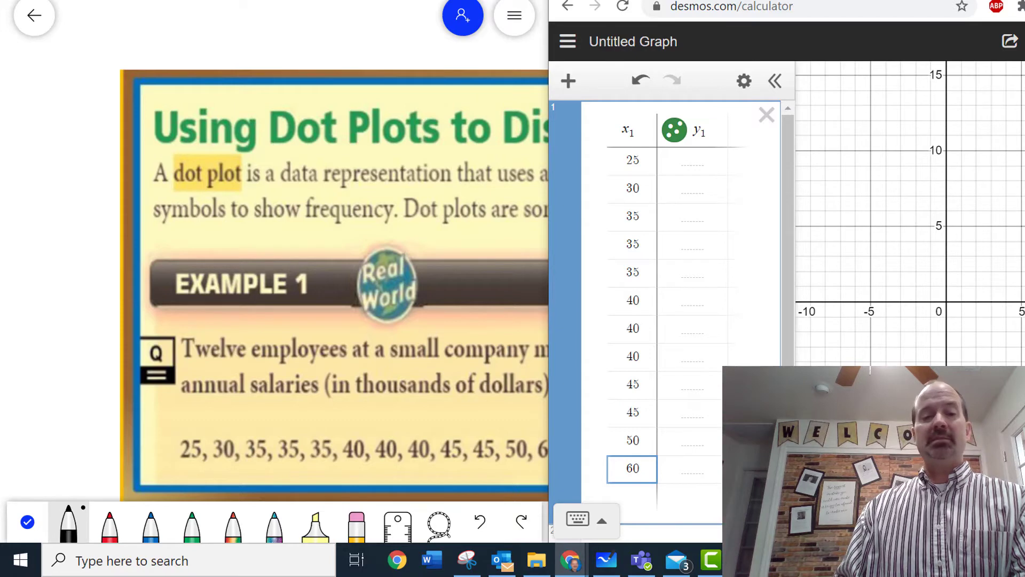
Maximize the calculator window and enter the expression dotplot(x₁) in the line below the table.
click(1023, 1)
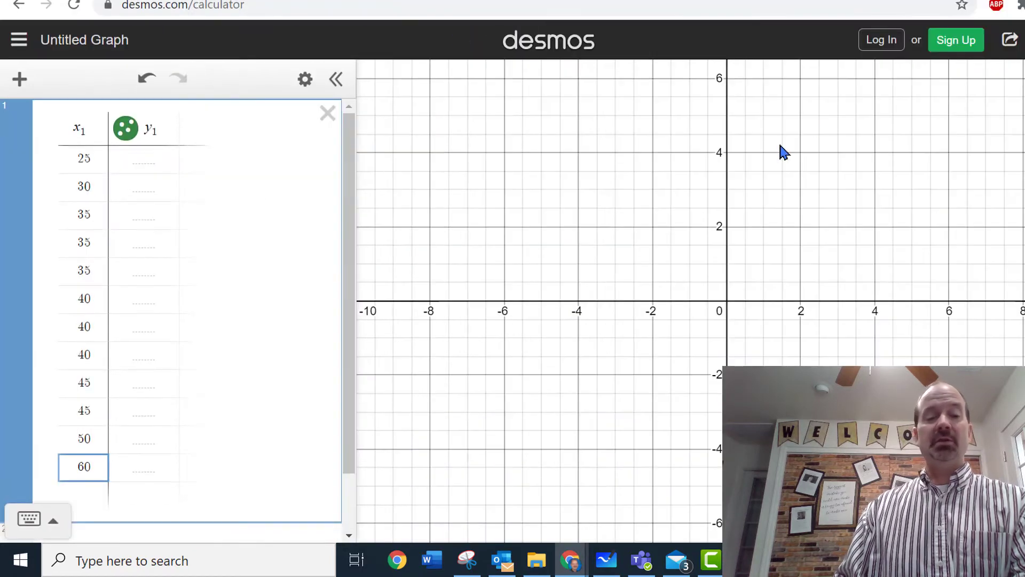
click(215, 535)
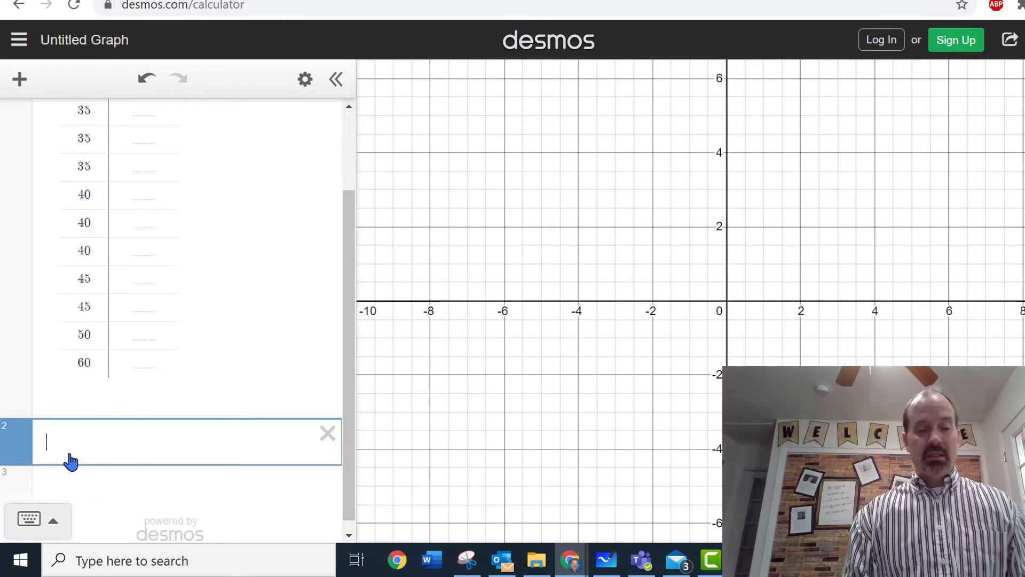
text(dotpl)
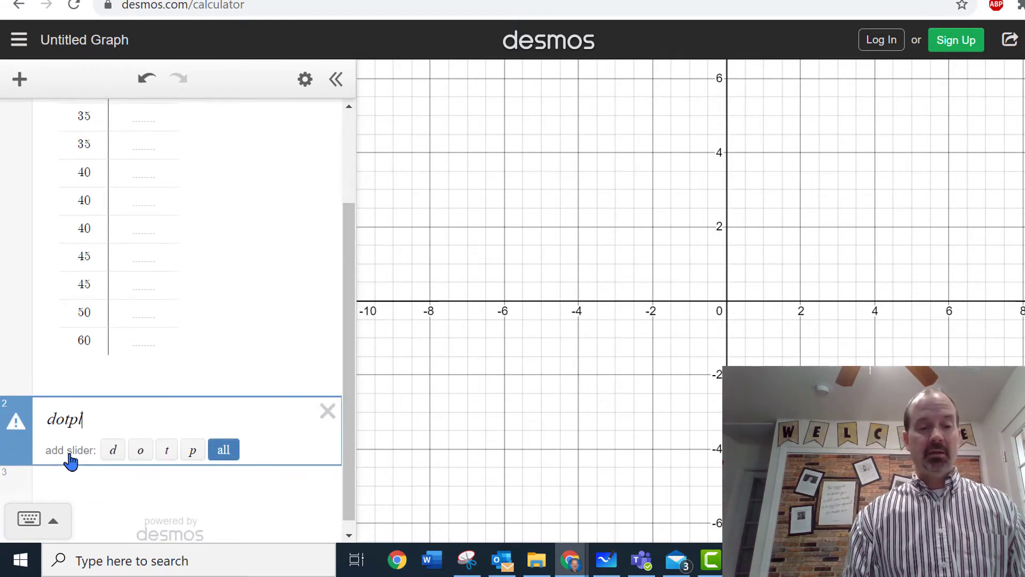
text(ot()
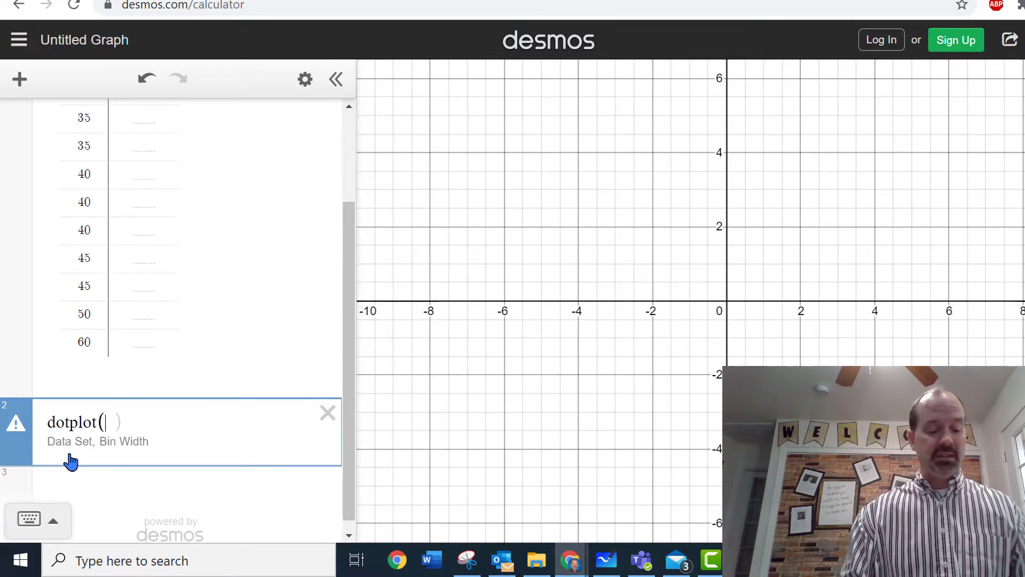
text(x1)
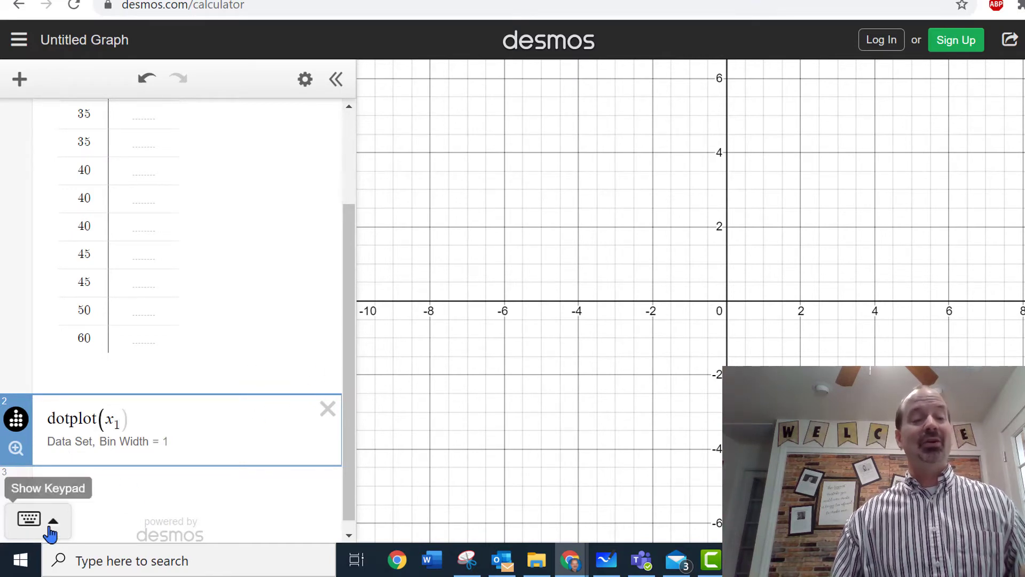
Examine the distribution and visualization functions offered in the calculator's on-screen keypad.
click(32, 519)
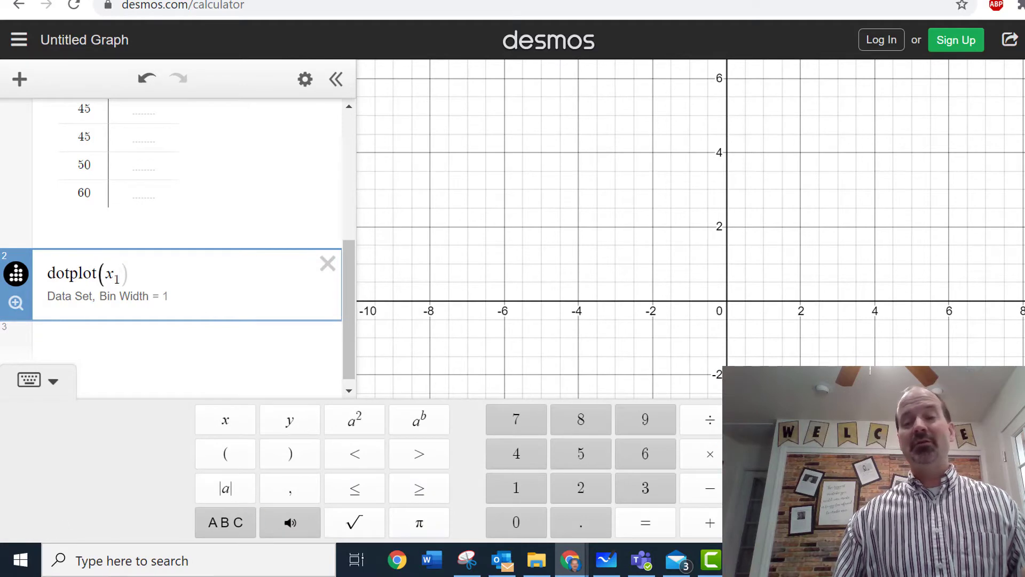
click(840, 420)
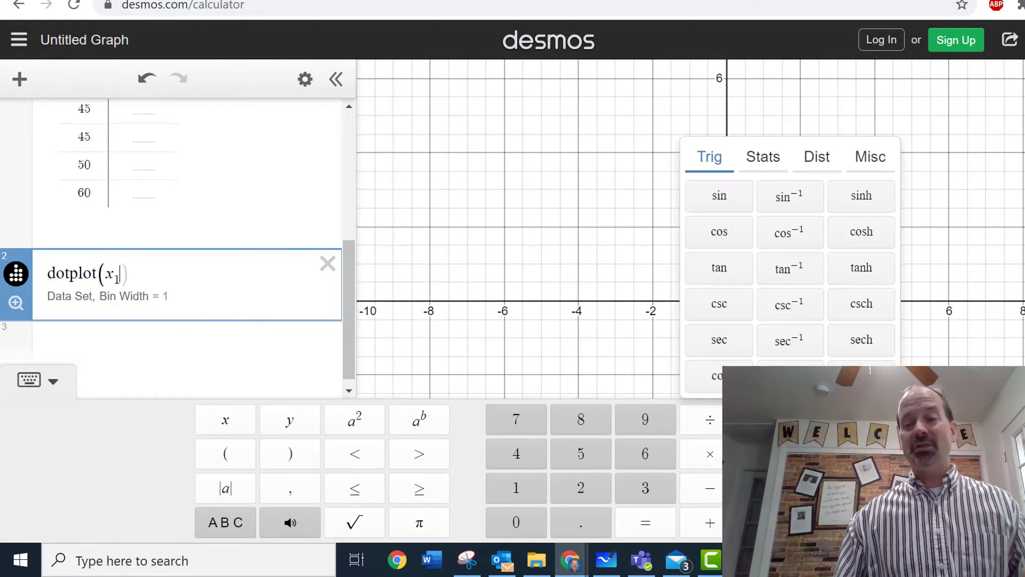
click(824, 161)
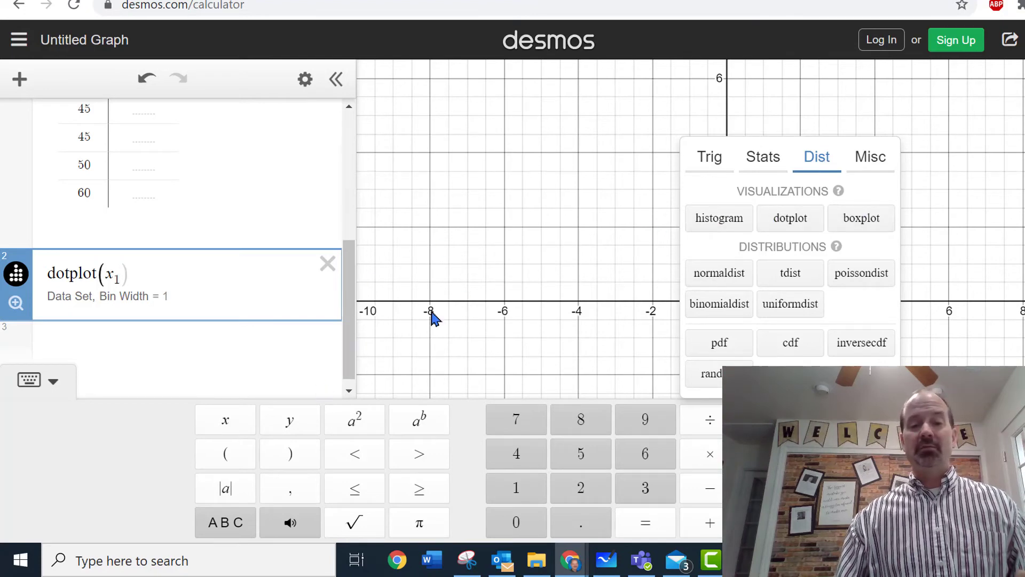
click(244, 383)
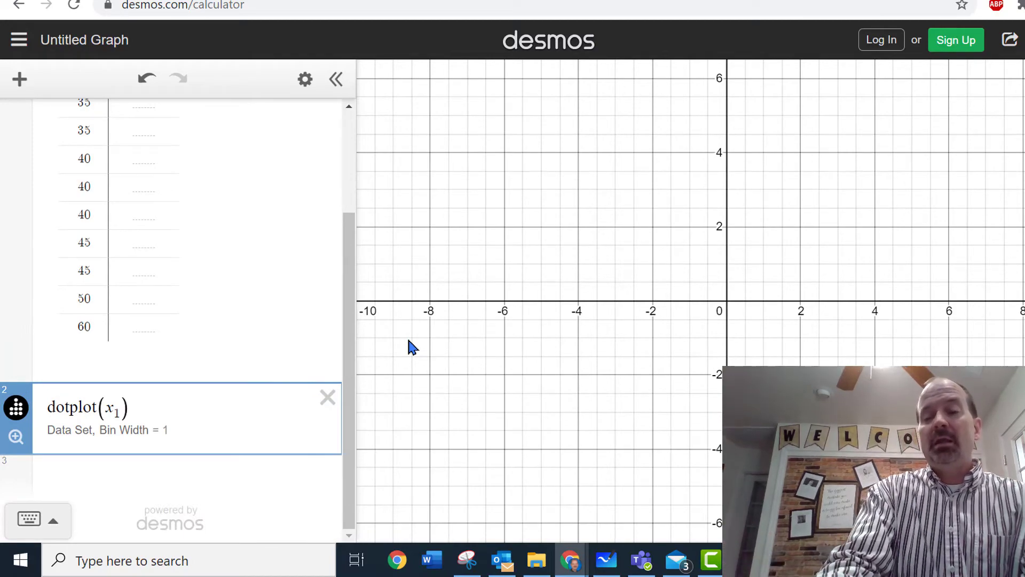
Enter the expression boxplot(x₁) below the dot plot expression and hide the dot plot on the graph.
scroll(409, 341, down, 5)
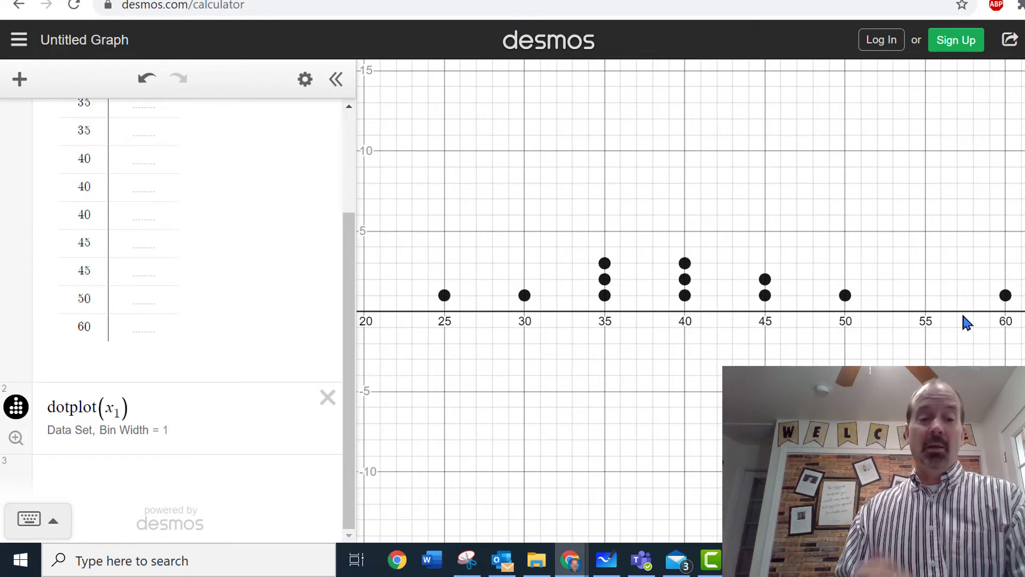
click(188, 469)
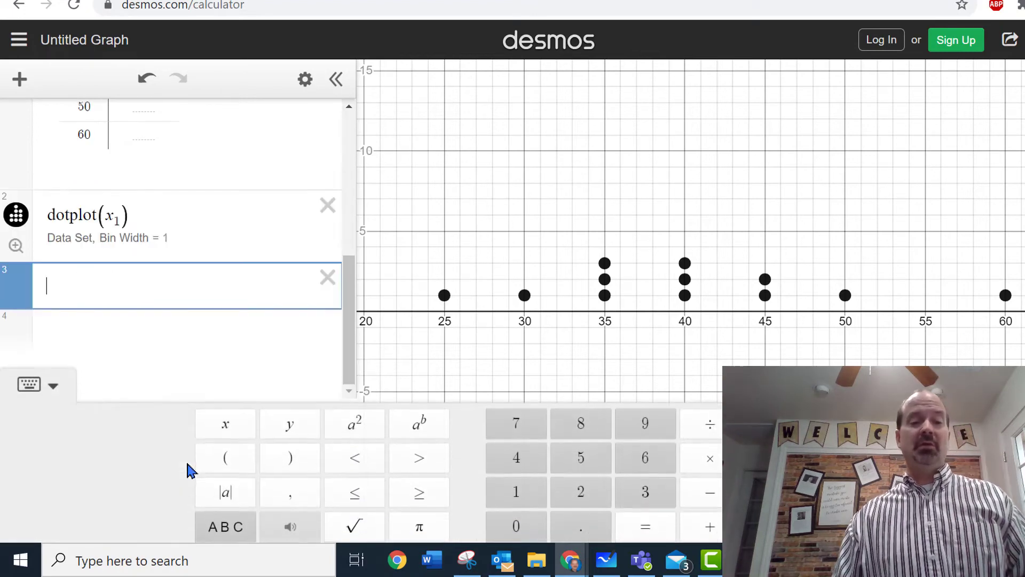
text(box)
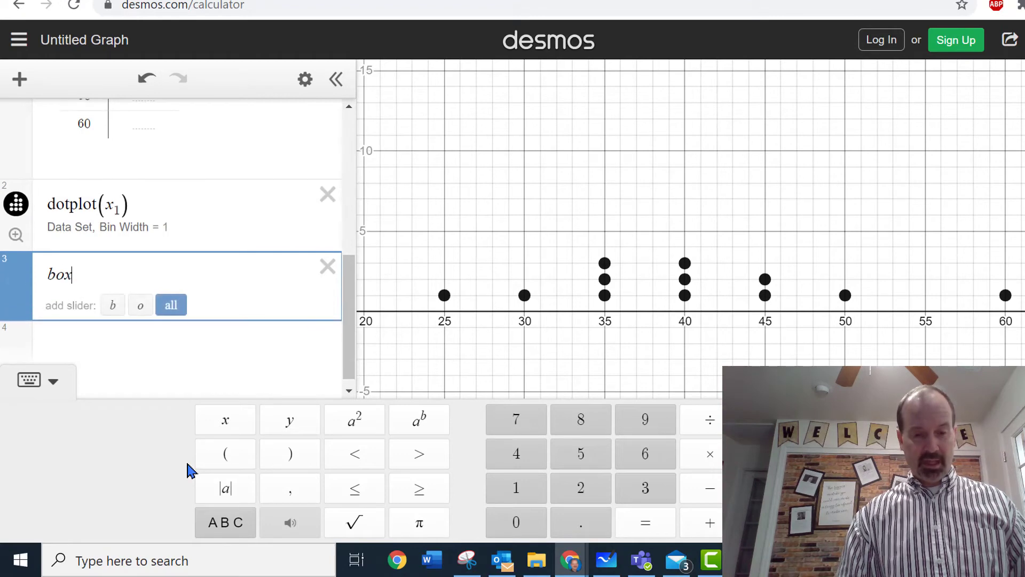
text(plot()
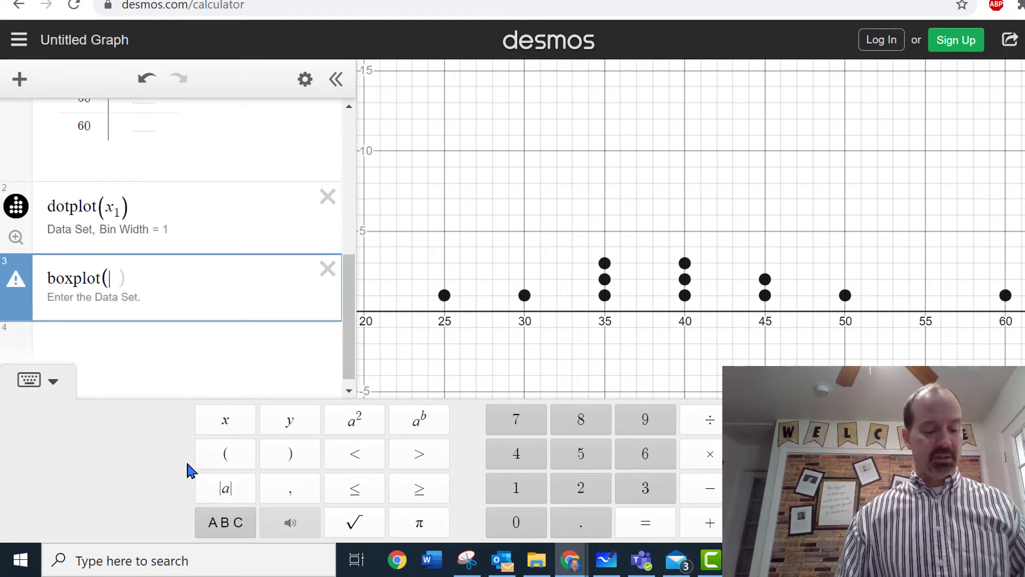
text(x1)
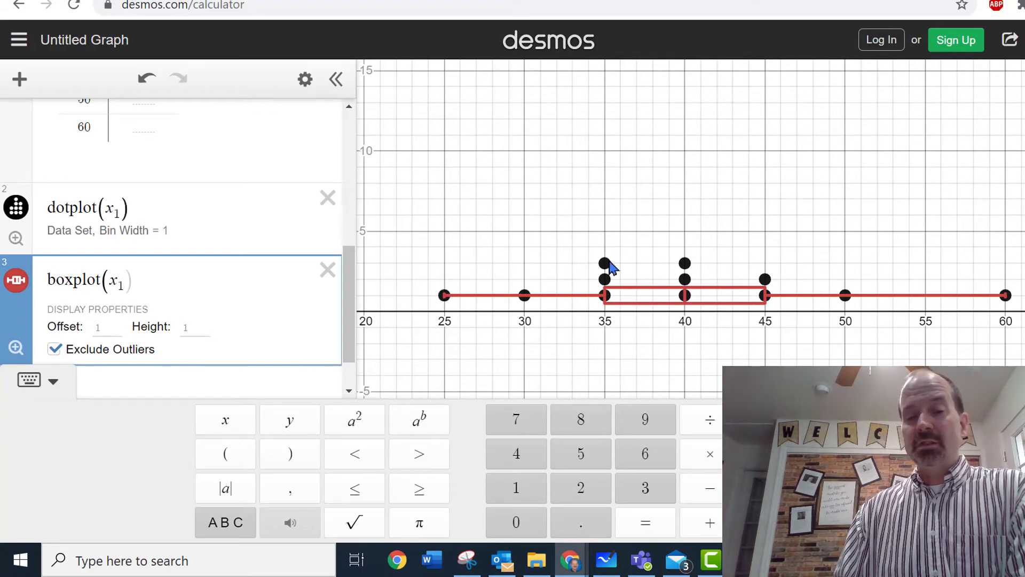
click(16, 207)
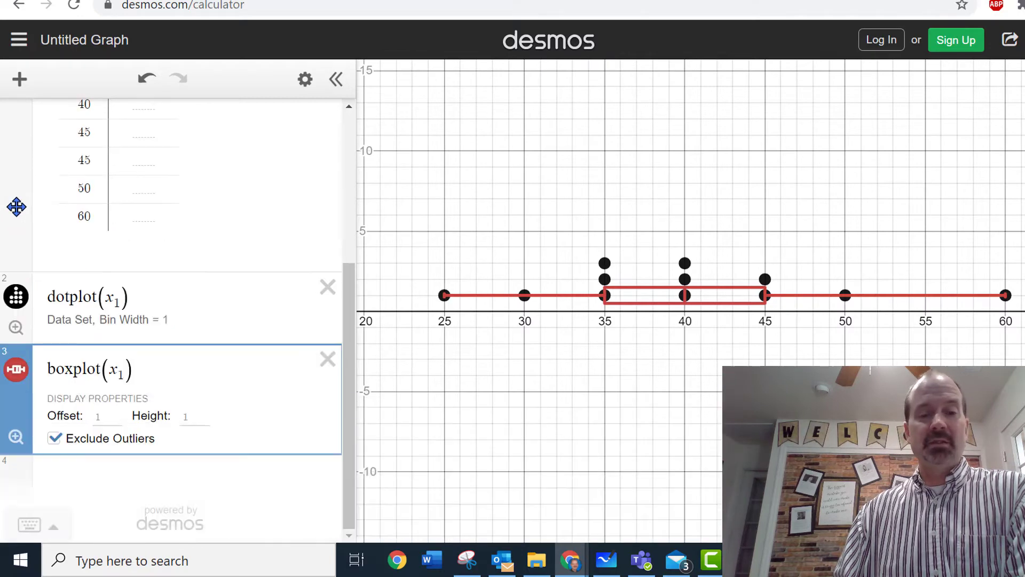
click(17, 298)
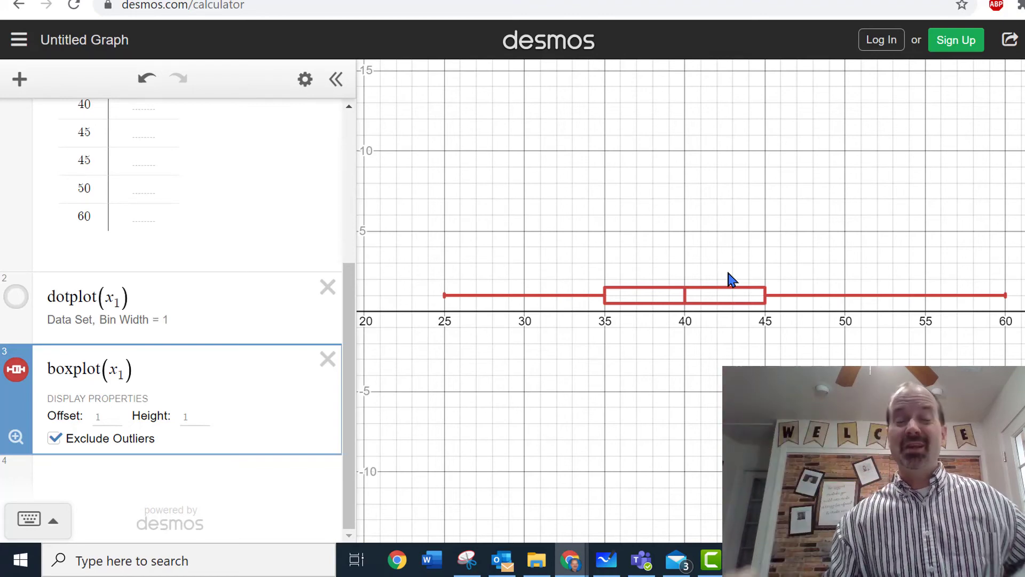
Calculate the mean of the salaries by entering mean(x₁) in a new expression line.
click(210, 476)
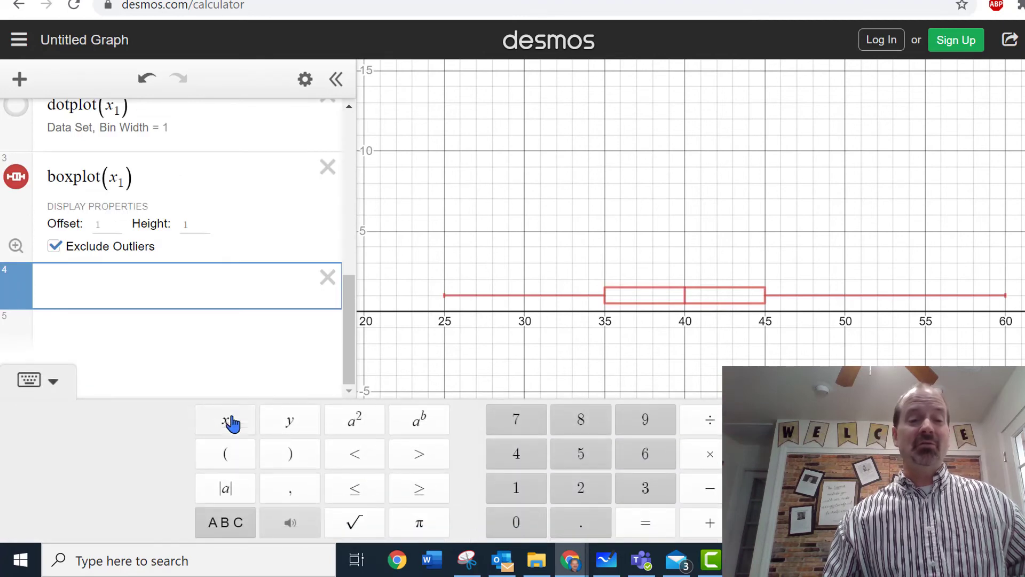
text(m)
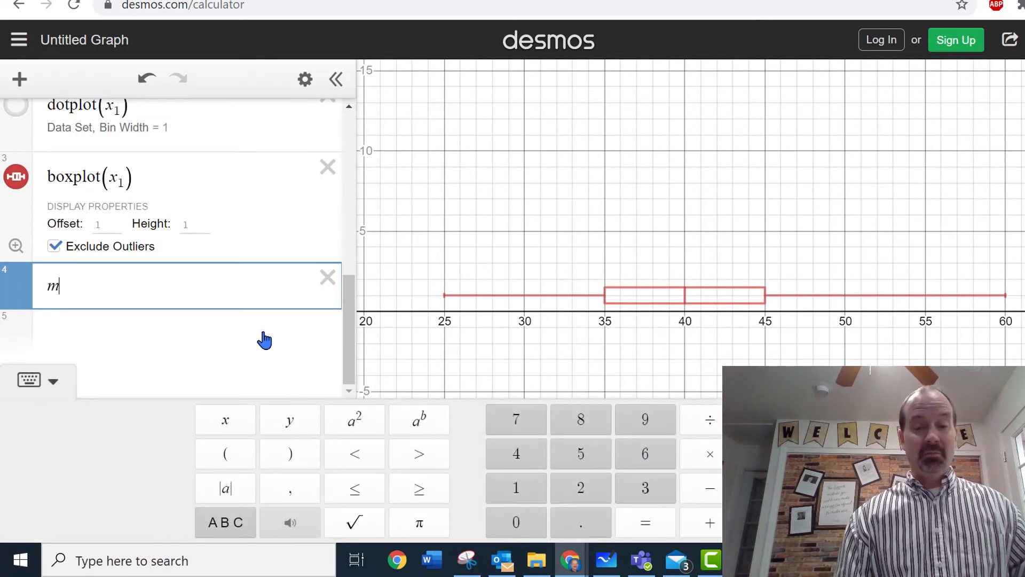
text(ean()
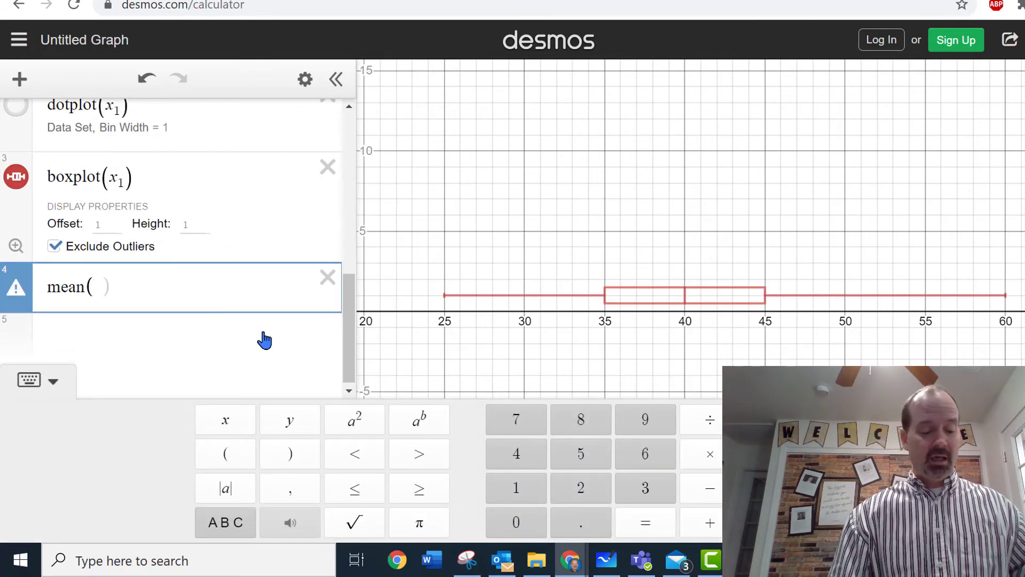
text(x1)
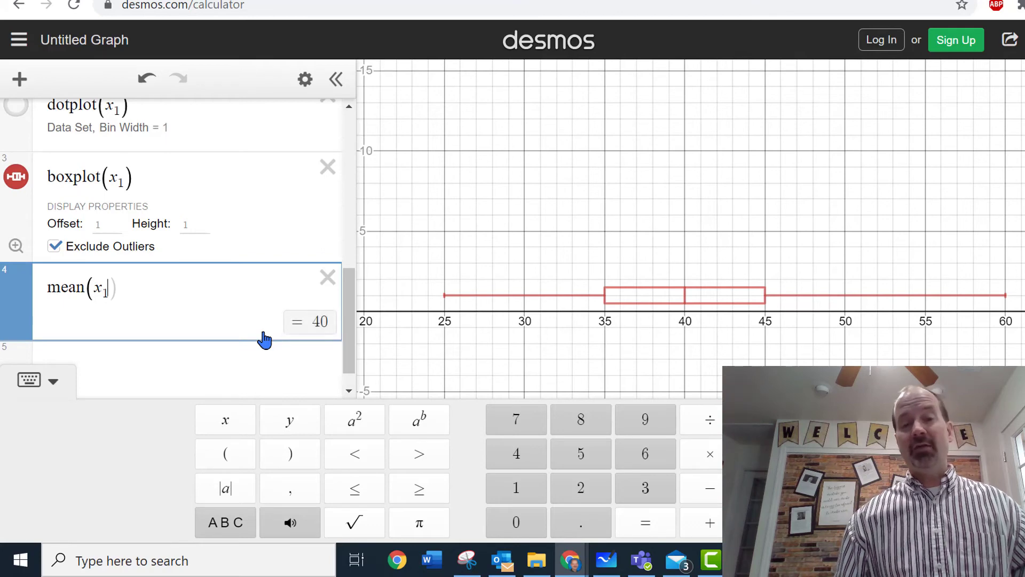
Calculate the median of the salaries by entering median(x₁) in a new expression line below the mean.
key(Return)
text(m)
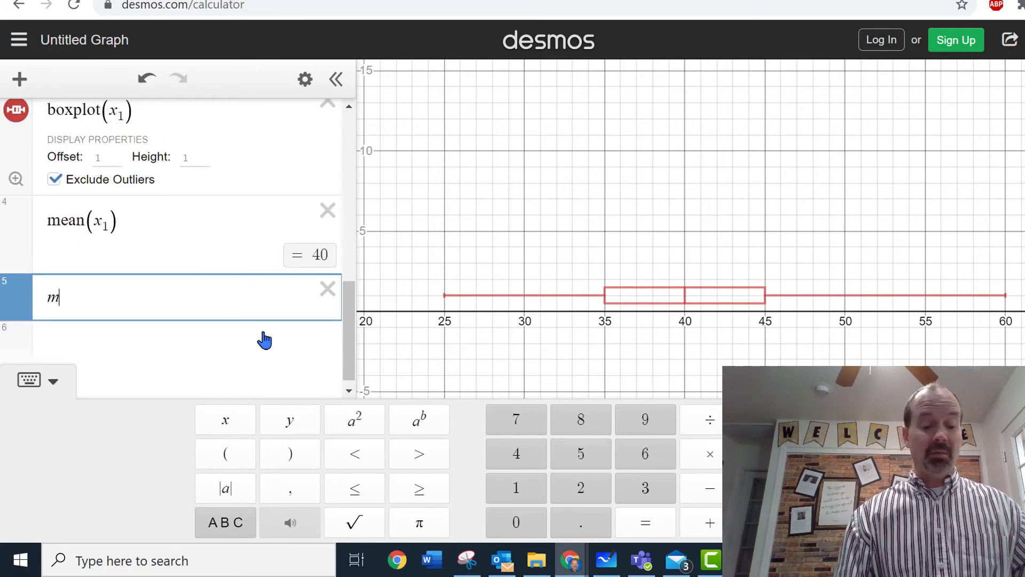
text(edian)
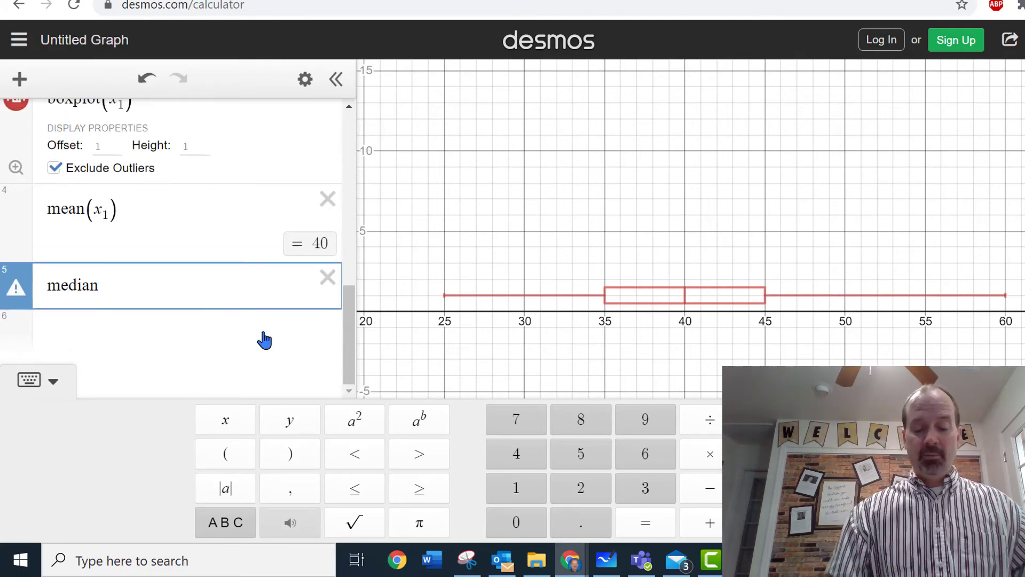
text(()
text(x1)
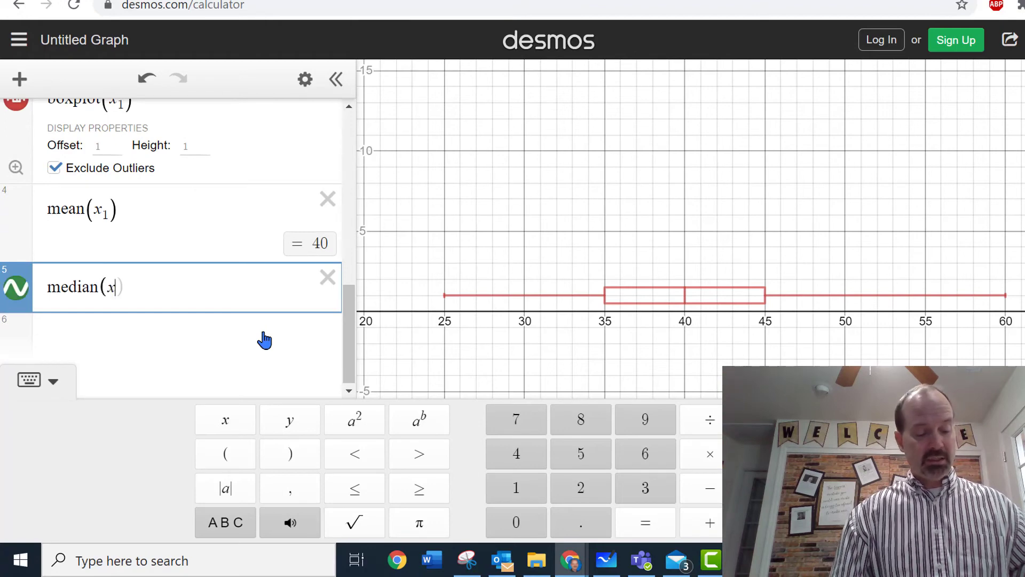
Compute the five-number summary of the salaries by entering stats(x₁) in a new expression line below the median.
key(Return)
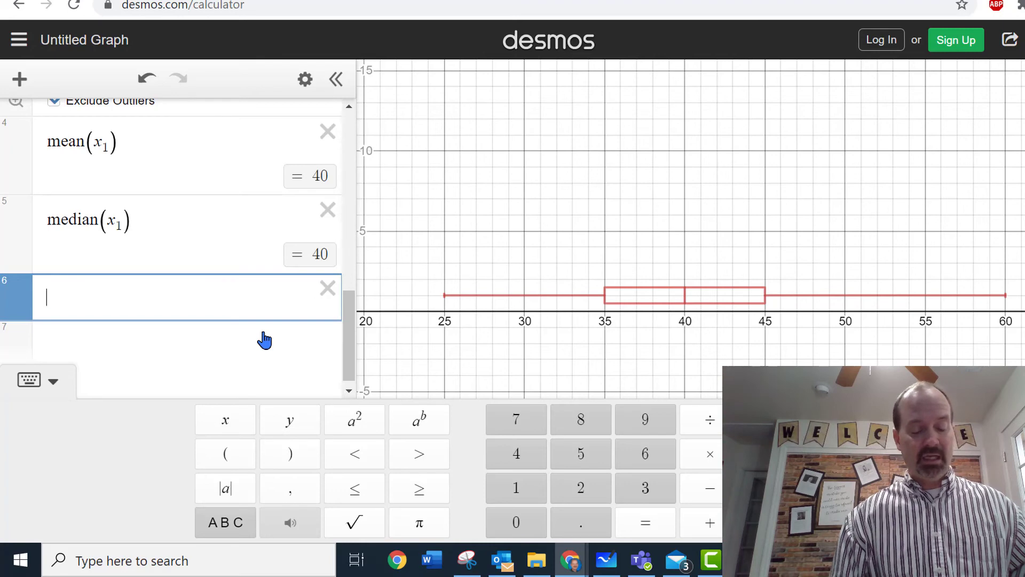
text(stats)
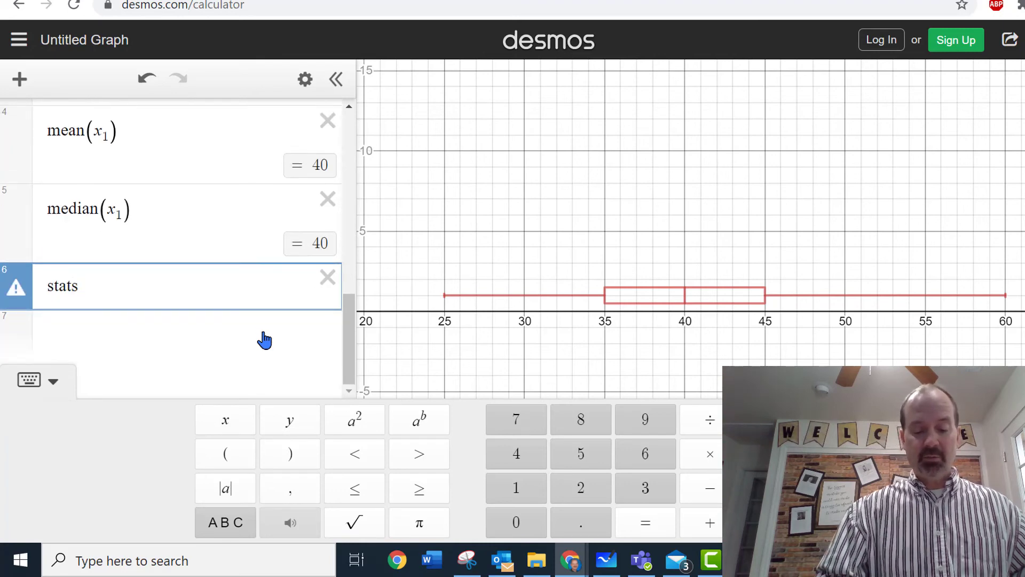
text((x1)
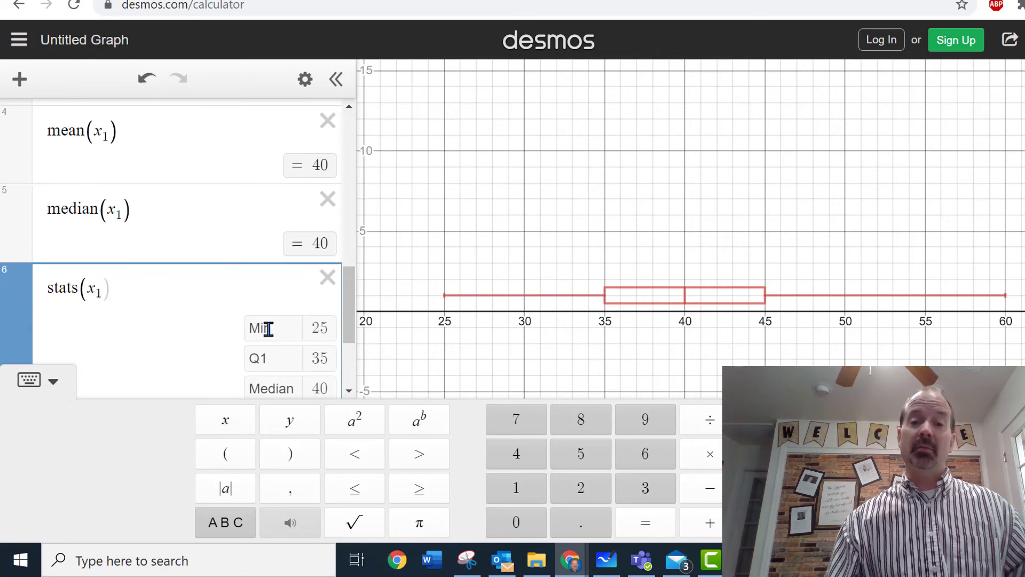
scroll(270, 329, down, 2)
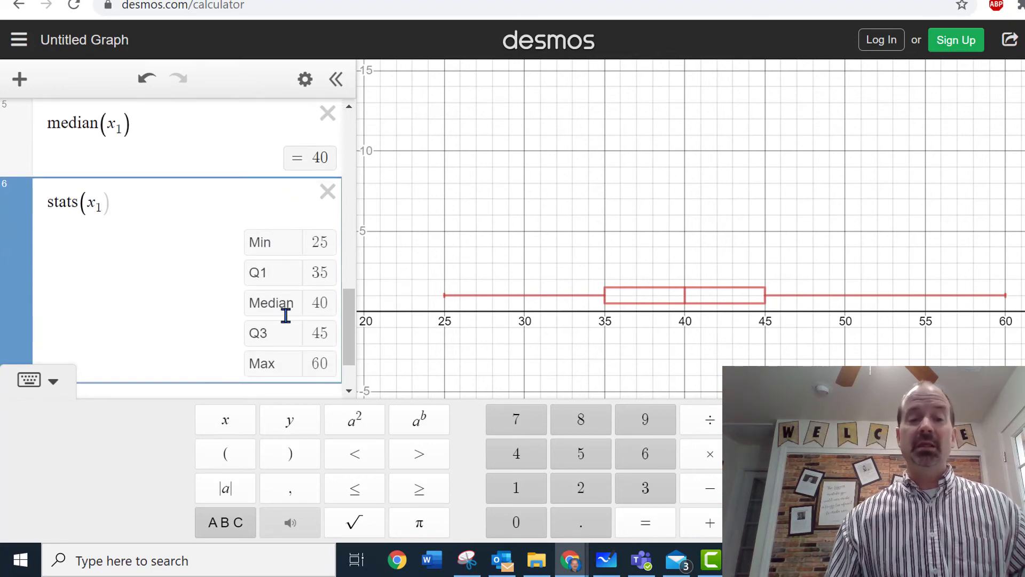
Calculate the population standard deviation of the salaries by entering stdevp(x₁) in a new line below the stats expression.
scroll(265, 339, down, 2)
click(159, 337)
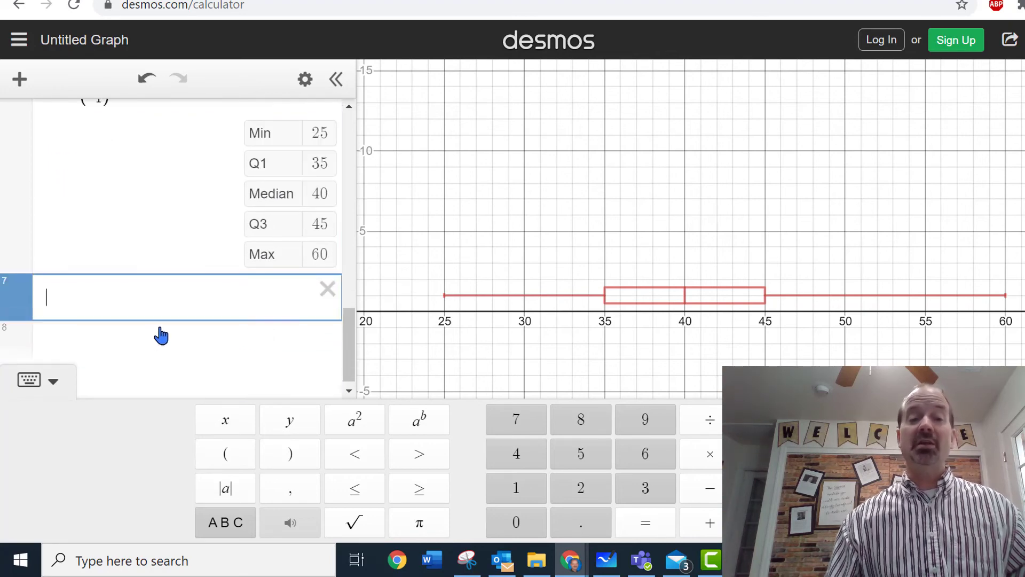
text(st)
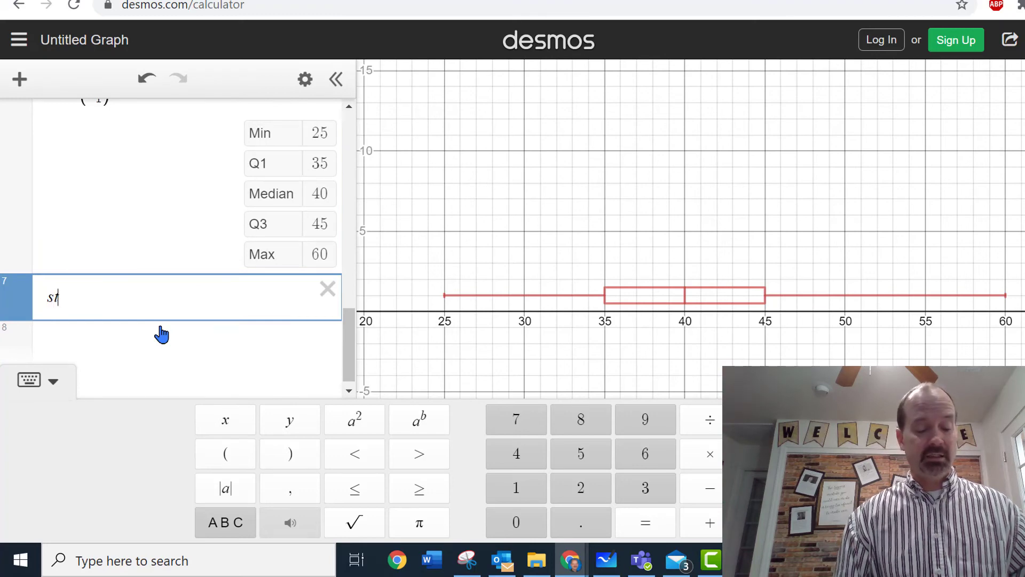
text(devp)
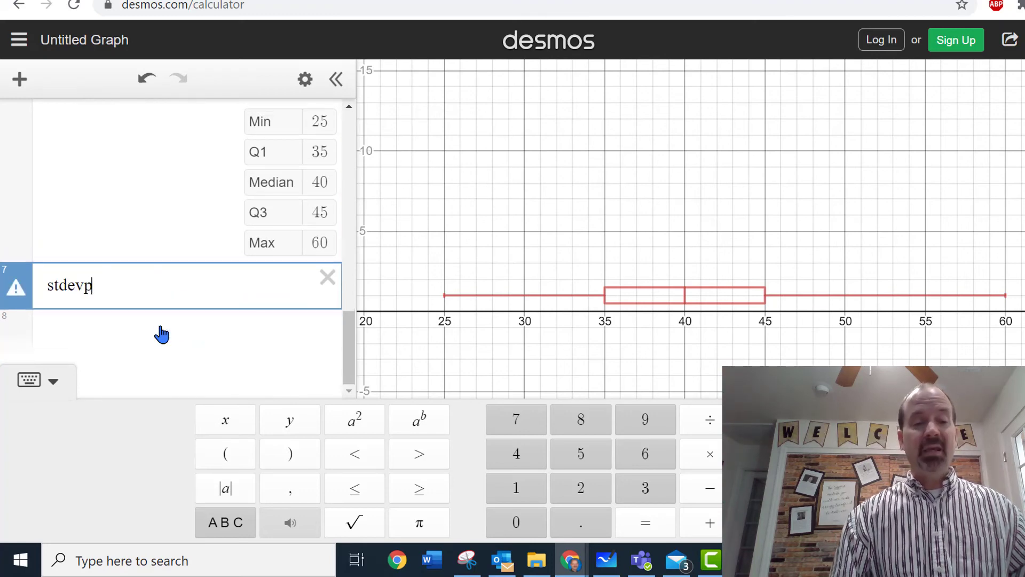
text((x1)
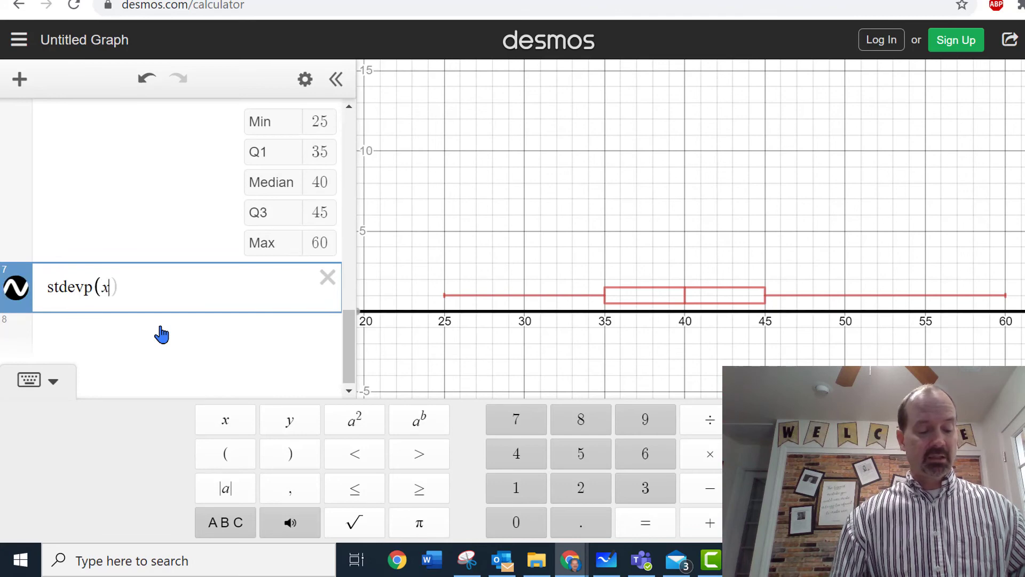